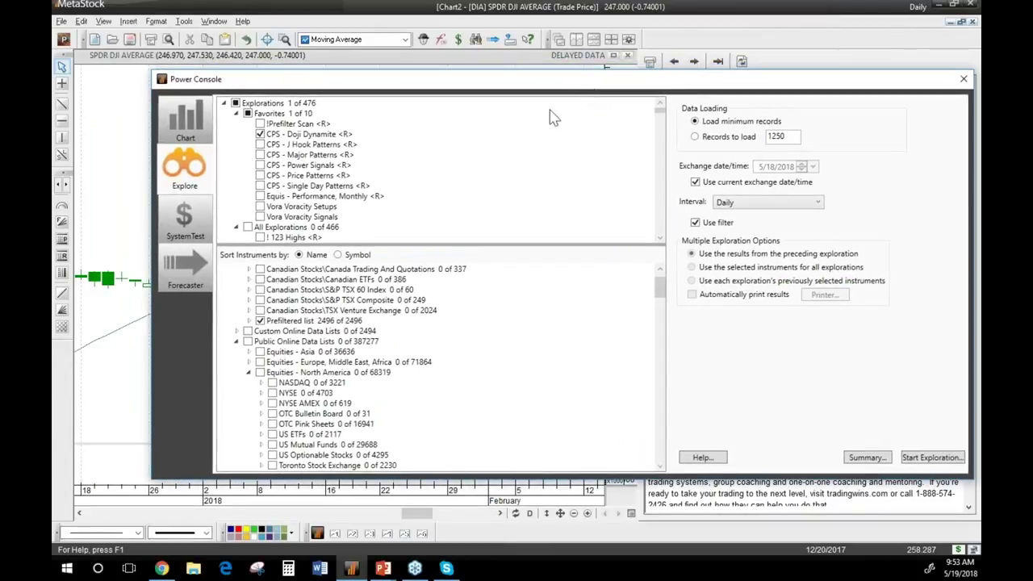
- Examine the earlier Voracity signals on the SPDR DJI Average daily chart, going back to November 2017
{"action": "mouse_move", "coordinate": [276, 216]}
{"action": "key", "text": "Escape"}
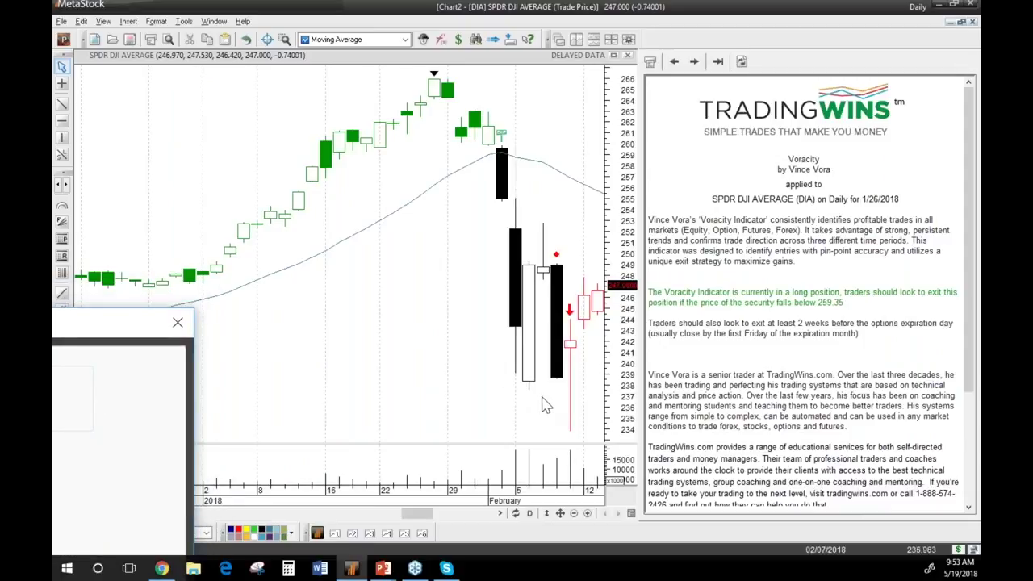
{"action": "scroll", "coordinate": [546, 406], "scroll_direction": "up", "scroll_amount": 5}
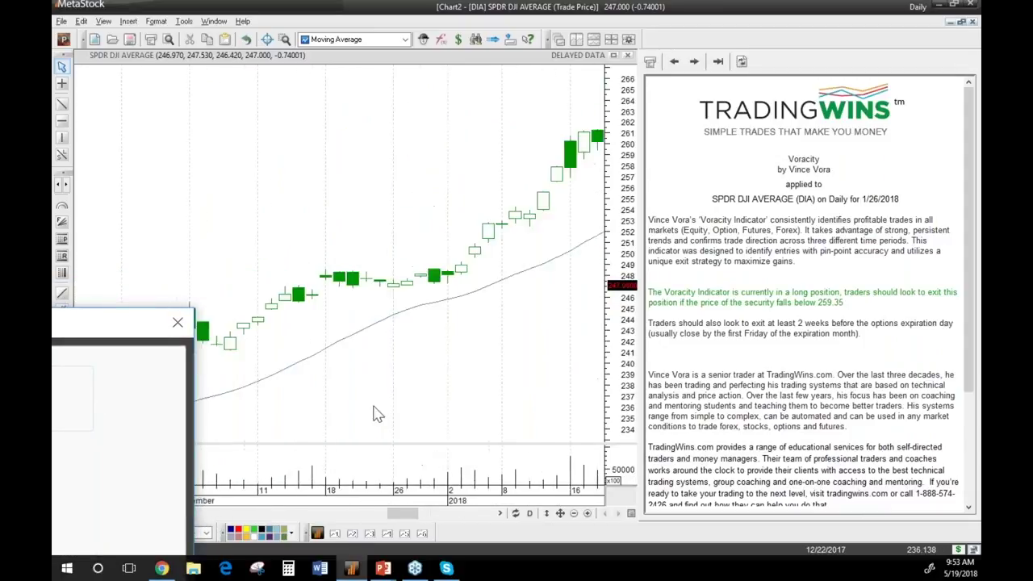
{"action": "scroll", "coordinate": [376, 414], "scroll_direction": "up", "scroll_amount": 4}
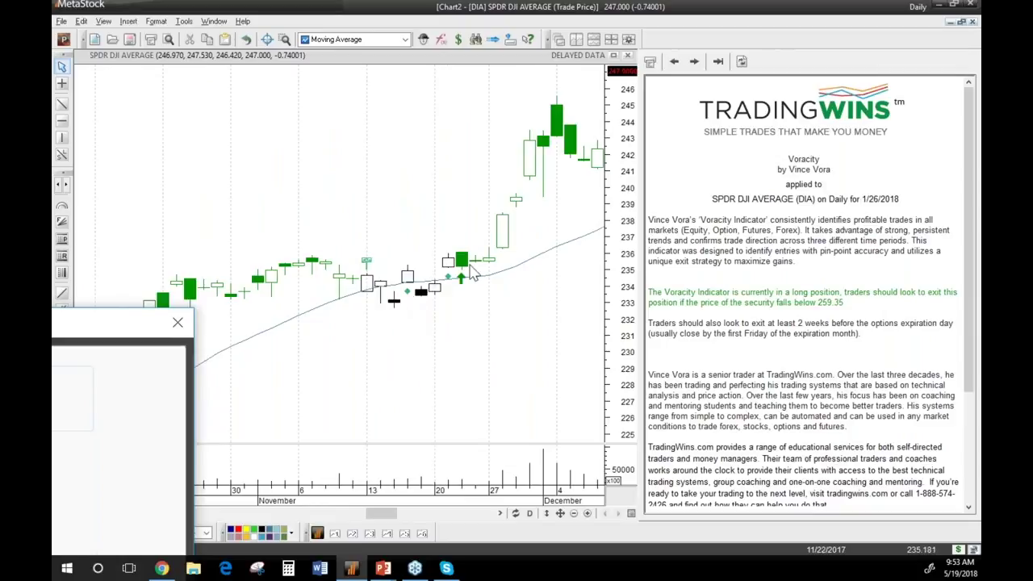
{"action": "mouse_move", "coordinate": [435, 284]}
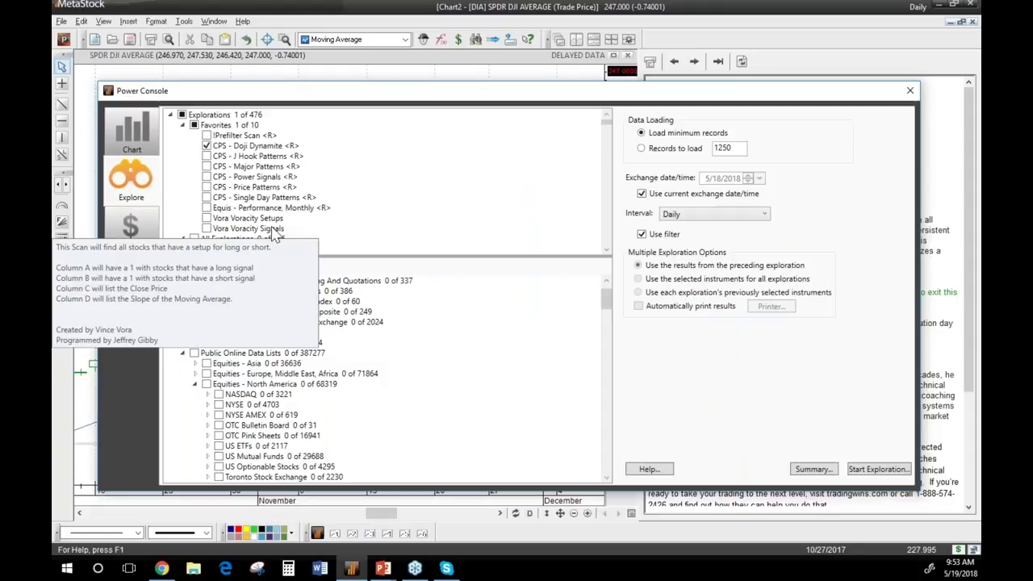
- Run only the Vora Voracity Setups exploration on the Prefiltered list, in place of CPS - Doji Dynamite
{"action": "left_click", "coordinate": [207, 146]}
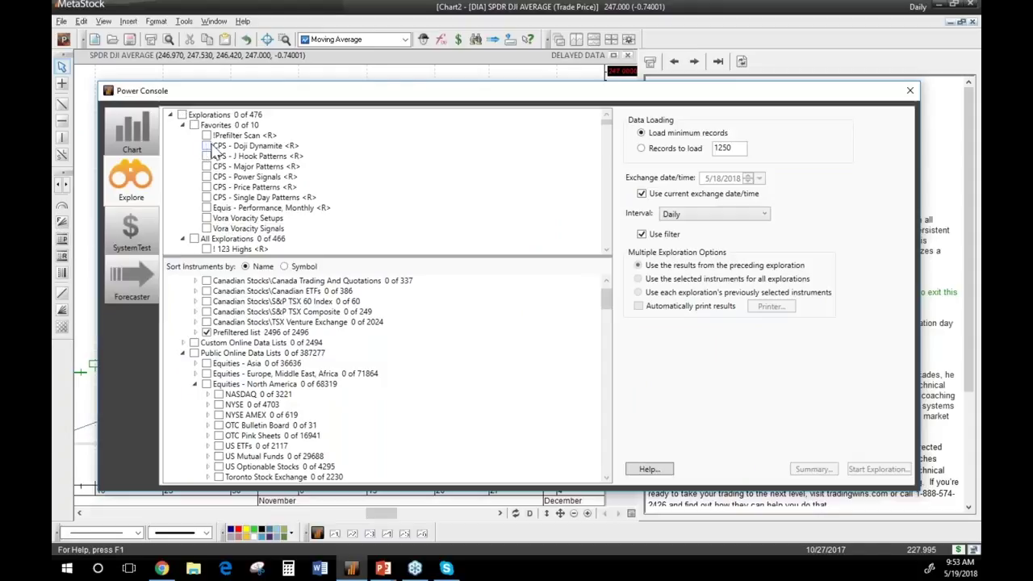
{"action": "left_click", "coordinate": [206, 218]}
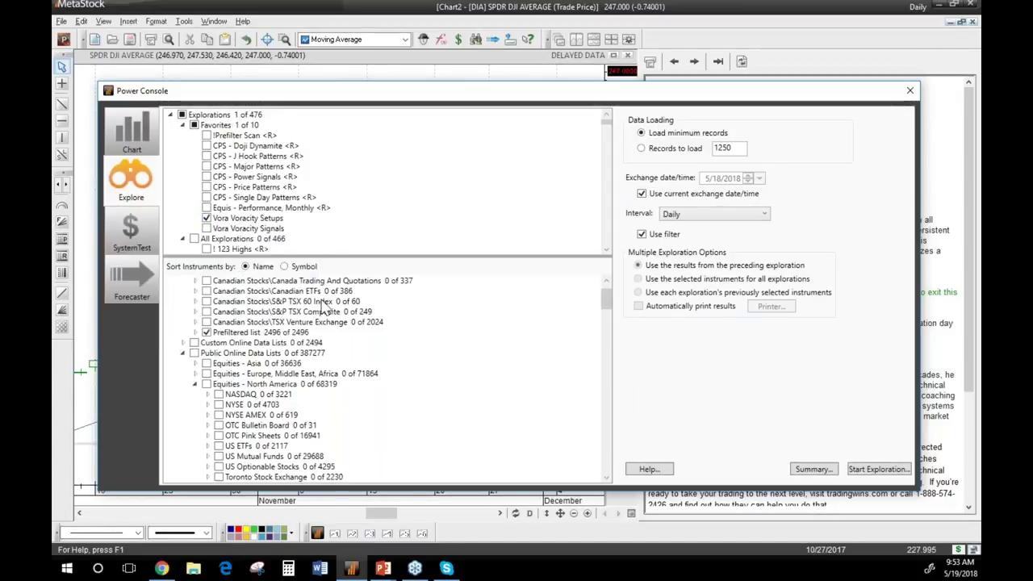
{"action": "scroll", "coordinate": [230, 339], "scroll_direction": "up", "scroll_amount": 1}
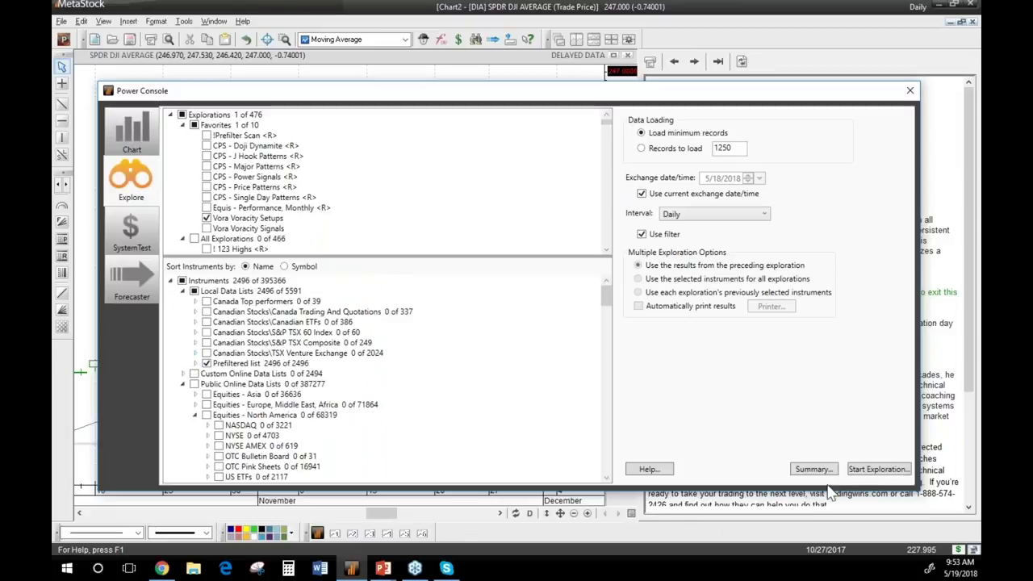
{"action": "left_click", "coordinate": [868, 471]}
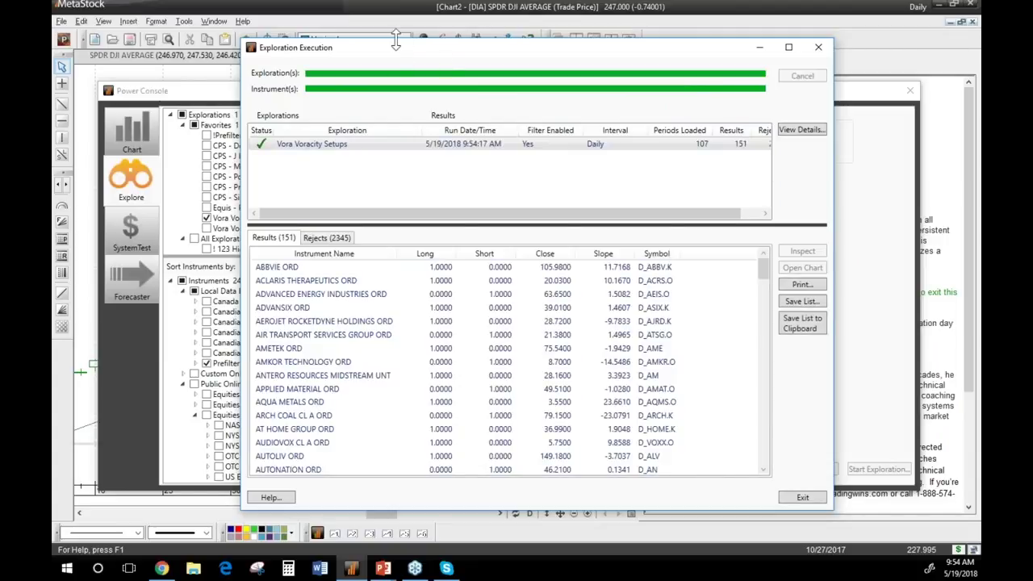
- Sort the exploration results by Long, and finally by Slope in descending order
{"action": "left_click_drag", "start_coordinate": [394, 42], "coordinate": [271, 44]}
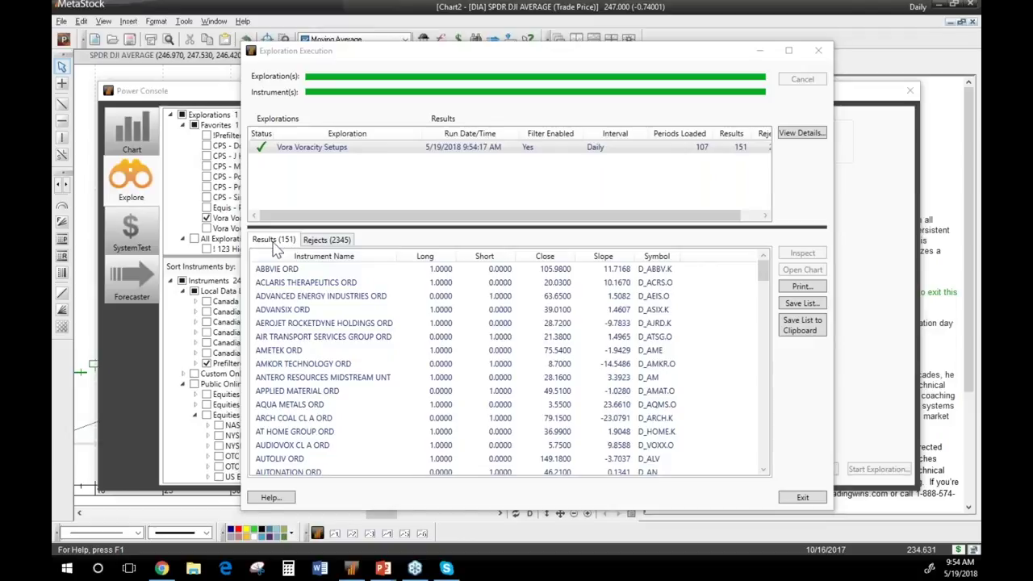
{"action": "left_click", "coordinate": [430, 260]}
{"action": "left_click", "coordinate": [429, 260]}
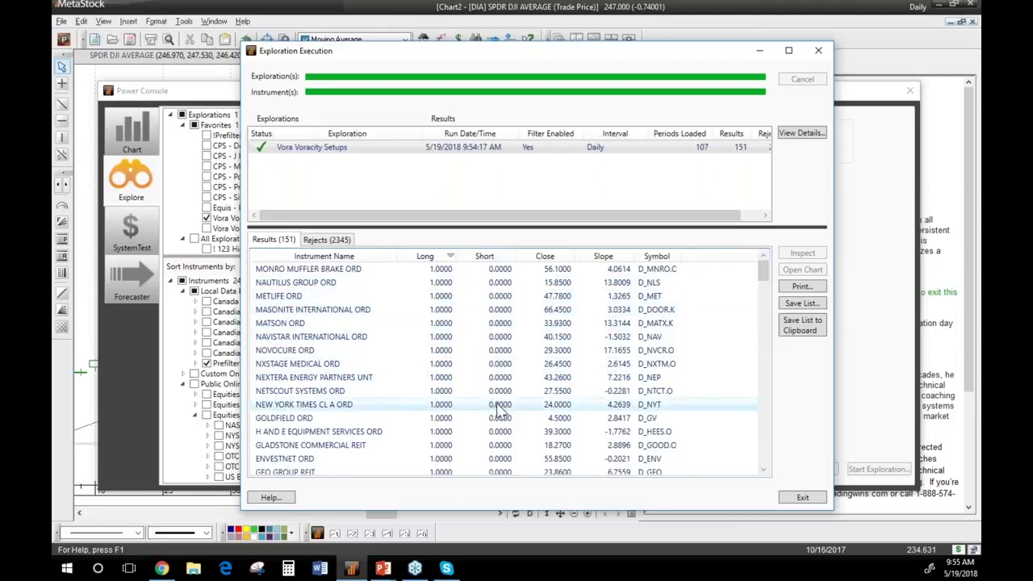
{"action": "left_click", "coordinate": [603, 257]}
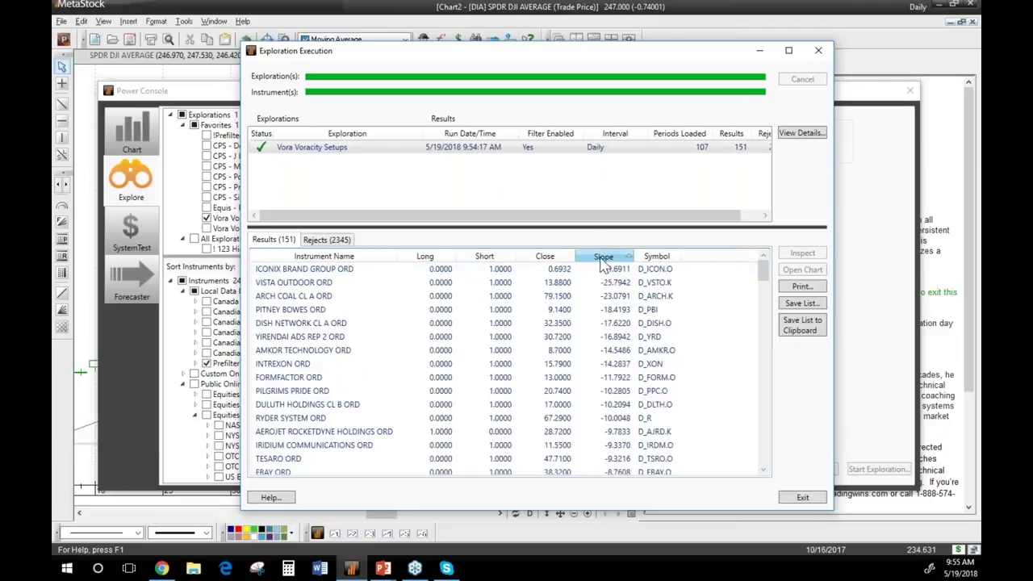
{"action": "left_click", "coordinate": [601, 259]}
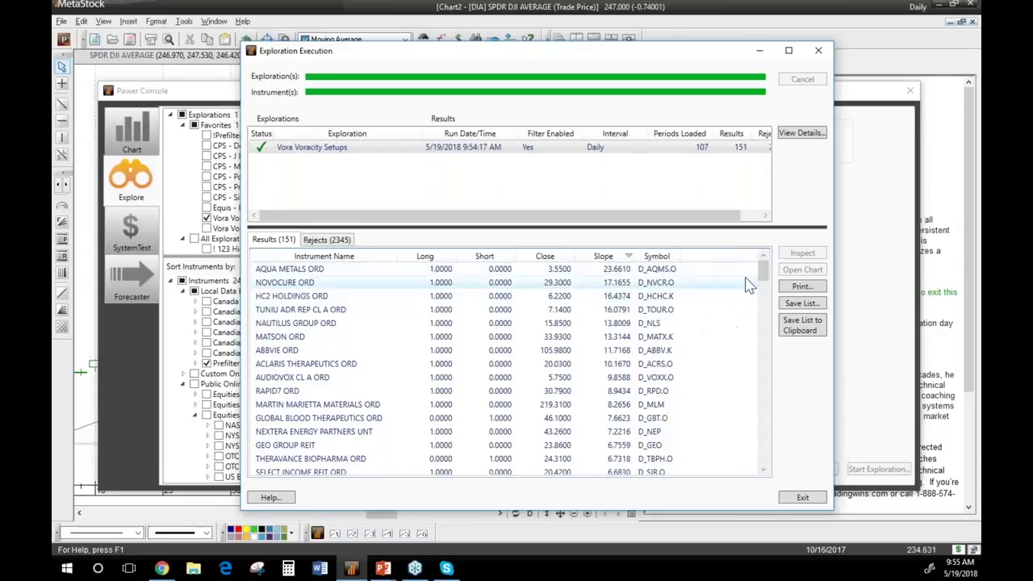
- Open the Aqua Metals chart from the exploration results and move the results window out of the way
{"action": "left_click", "coordinate": [652, 271]}
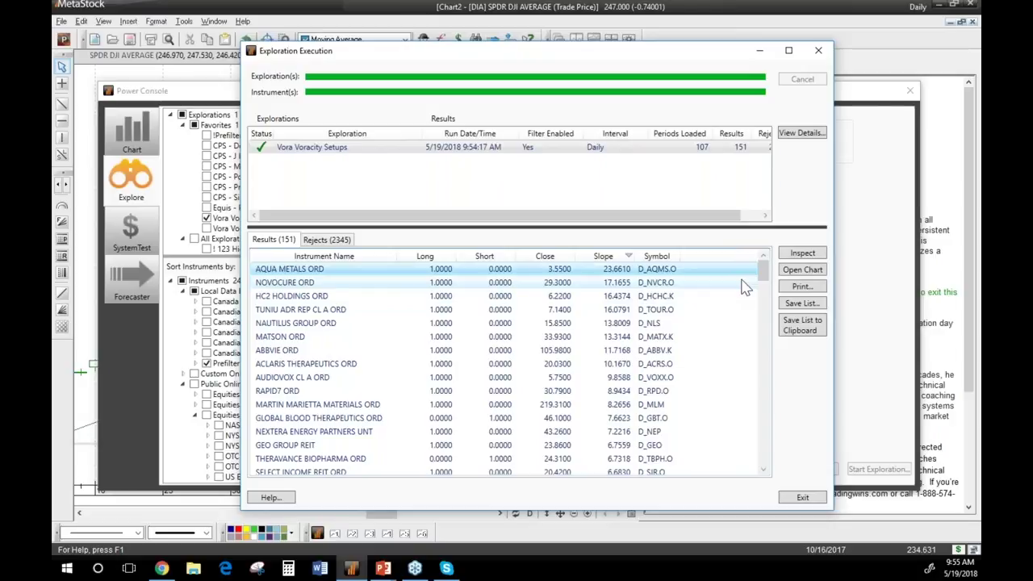
{"action": "left_click", "coordinate": [802, 269]}
{"action": "mouse_move", "coordinate": [515, 57]}
{"action": "left_mouse_down"}
{"action": "mouse_move", "coordinate": [220, 56]}
{"action": "mouse_move", "coordinate": [64, 144]}
{"action": "mouse_move", "coordinate": [468, 81]}
{"action": "mouse_move", "coordinate": [500, 242]}
{"action": "mouse_move", "coordinate": [525, 270]}
{"action": "mouse_move", "coordinate": [573, 545]}
{"action": "left_mouse_up"}
- Apply the Vora Voracity.mwt template to the Aqua Metals chart and dismiss the Long Setup alert
{"action": "right_click", "coordinate": [225, 261]}
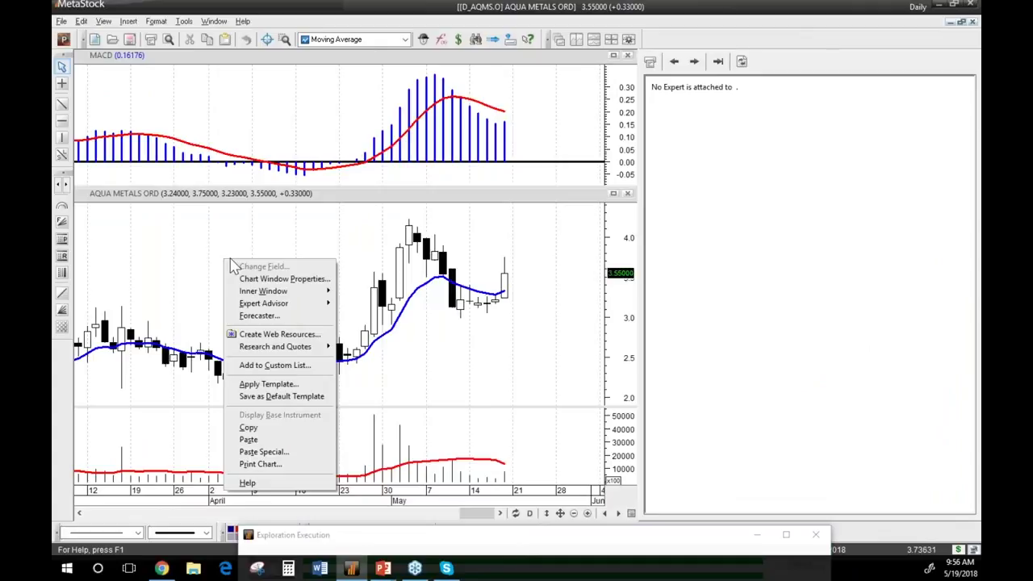
{"action": "left_click", "coordinate": [269, 384]}
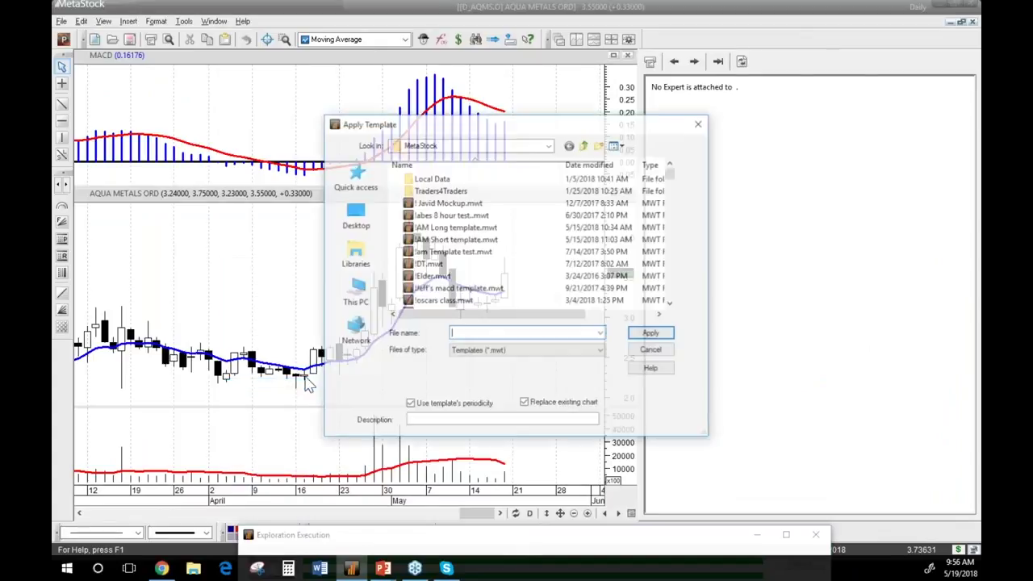
{"action": "left_click_drag", "start_coordinate": [673, 171], "coordinate": [672, 290]}
{"action": "scroll", "coordinate": [672, 295], "scroll_direction": "down", "scroll_amount": 4}
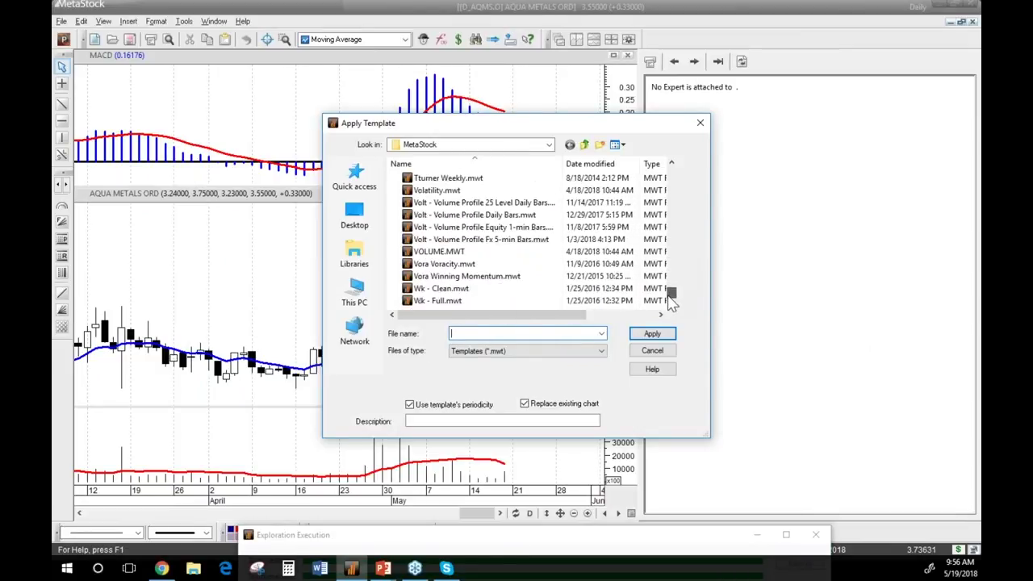
{"action": "left_click", "coordinate": [501, 264]}
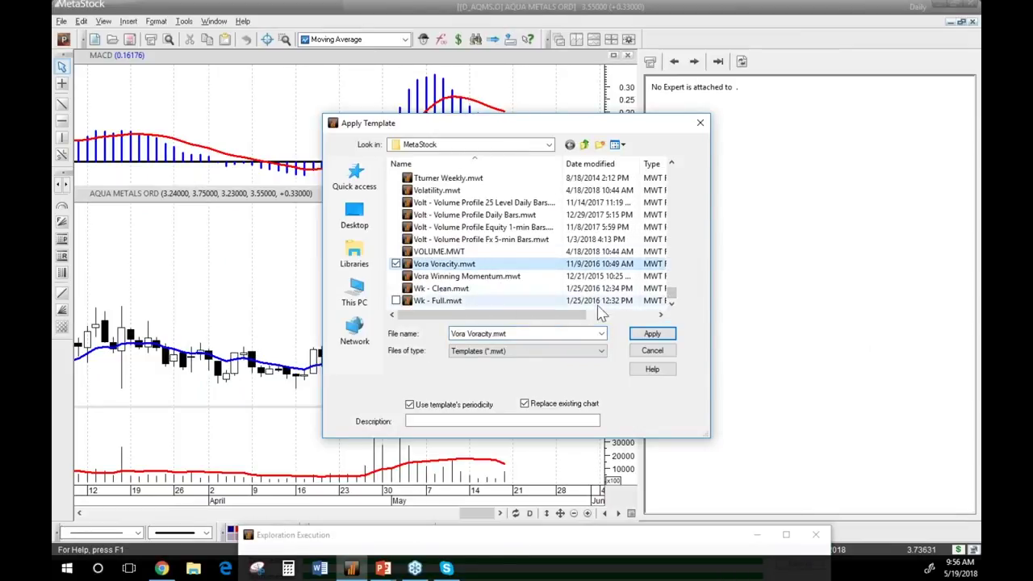
{"action": "left_click", "coordinate": [652, 333]}
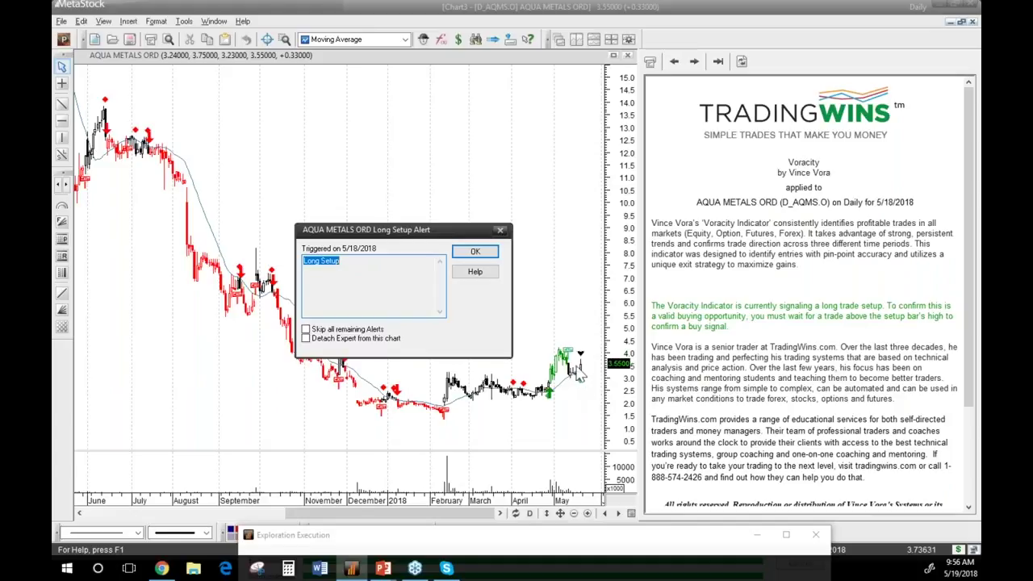
{"action": "left_click", "coordinate": [475, 251]}
- Draw a horizontal line at about 3.83, just above the latest Aqua Metals bar, and close the exploration results
{"action": "left_click", "coordinate": [62, 121]}
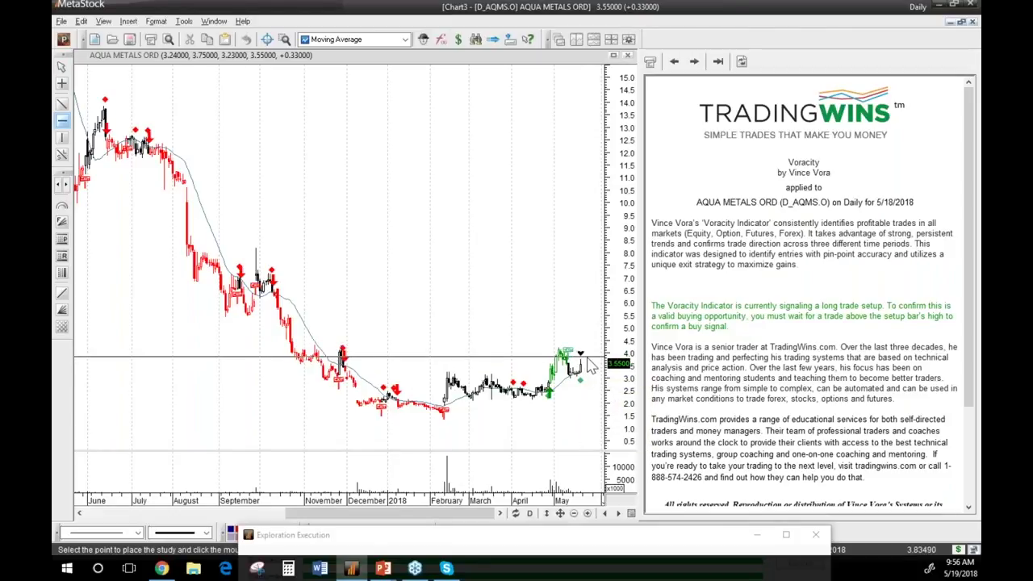
{"action": "left_click", "coordinate": [587, 356]}
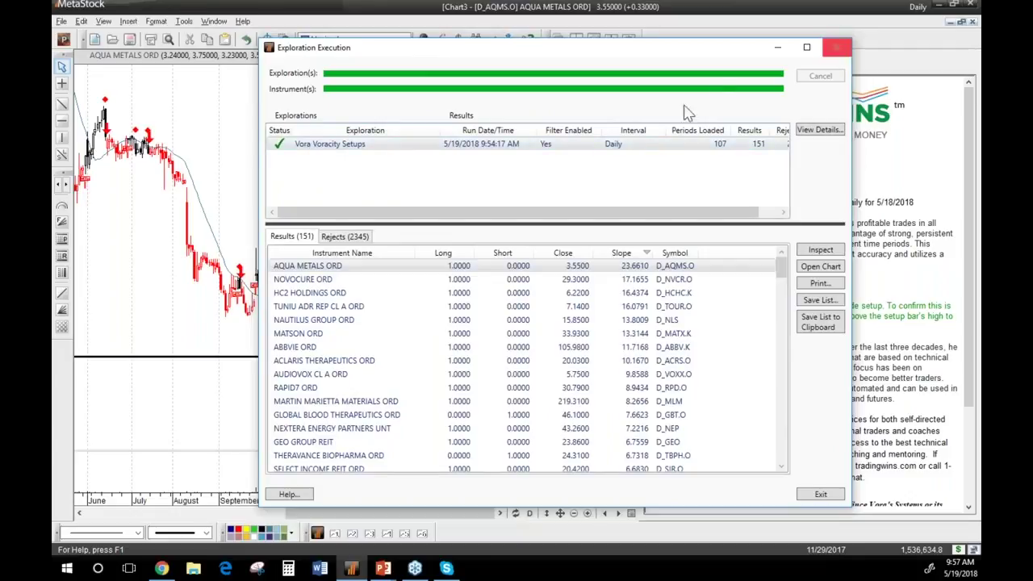
{"action": "left_click", "coordinate": [836, 48]}
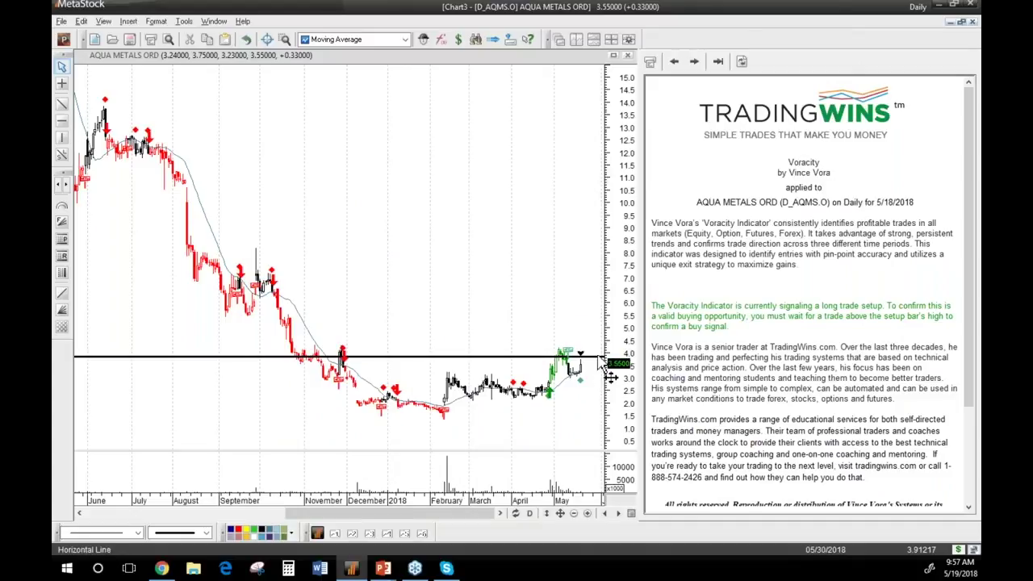
- Run Vora Voracity Setups and Vora Voracity Signals together on the Prefiltered list, view the Signals results, and close the results window
{"action": "left_click", "coordinate": [64, 39]}
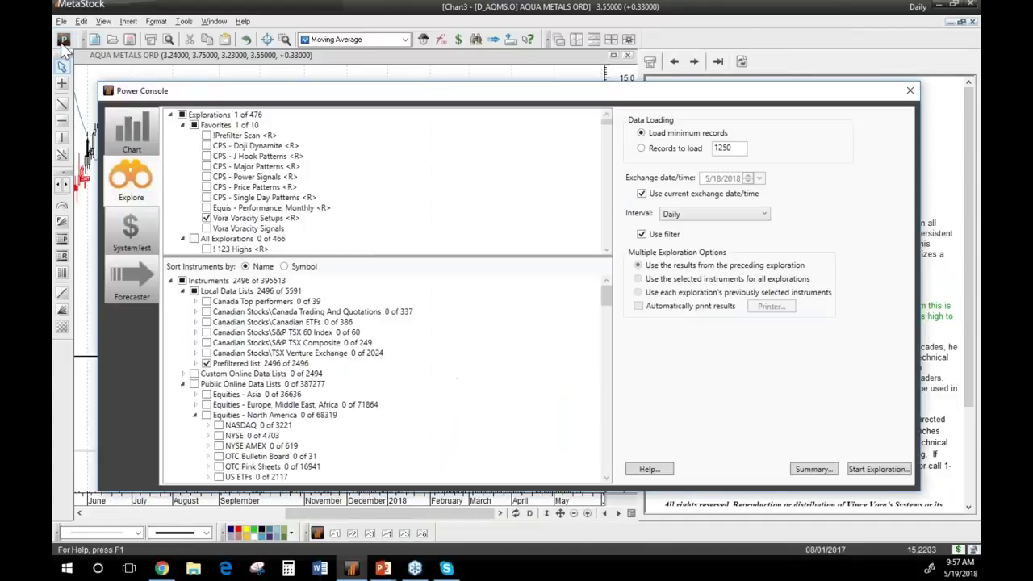
{"action": "left_click", "coordinate": [244, 229]}
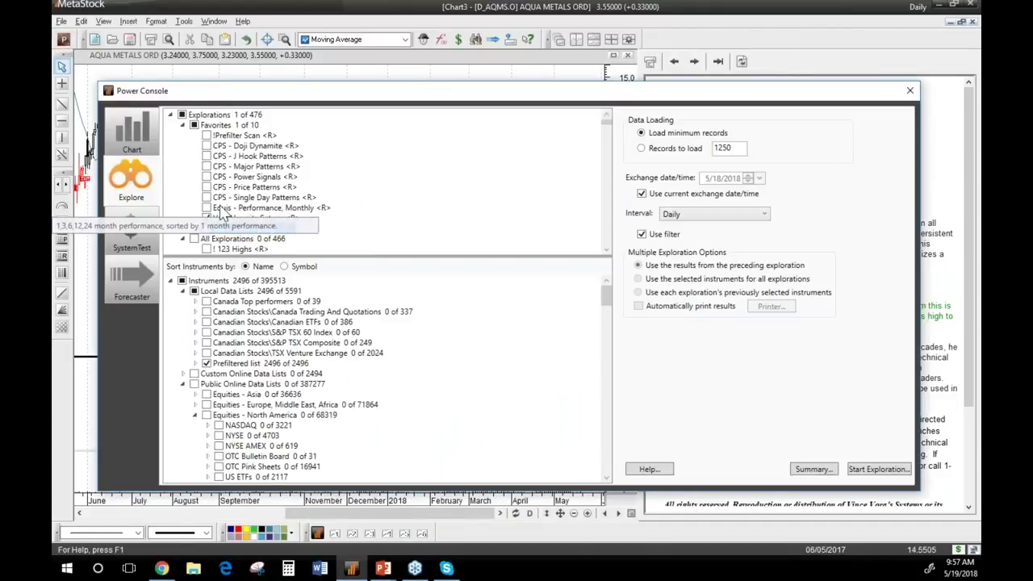
{"action": "left_click", "coordinate": [206, 228]}
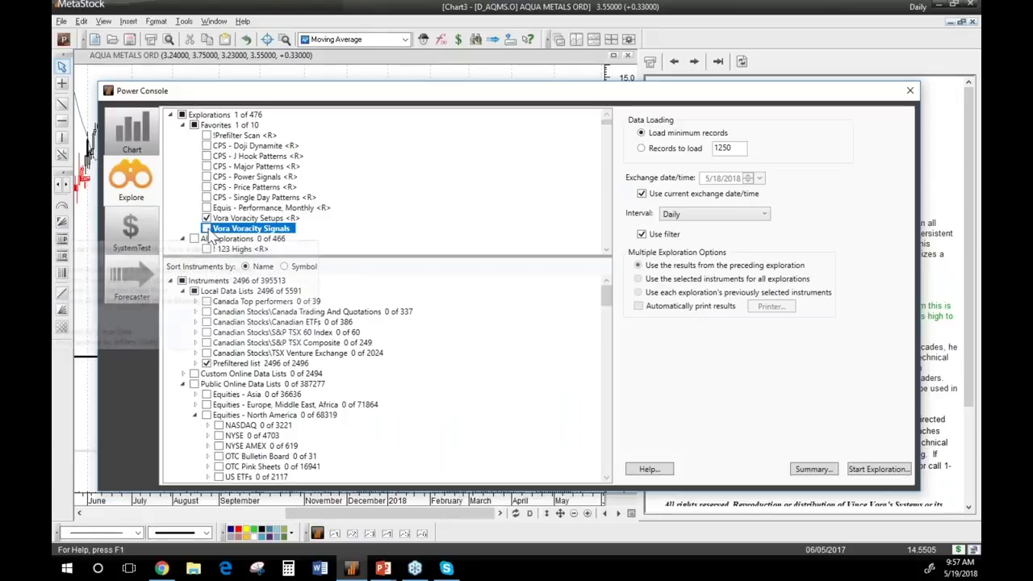
{"action": "left_click", "coordinate": [858, 474]}
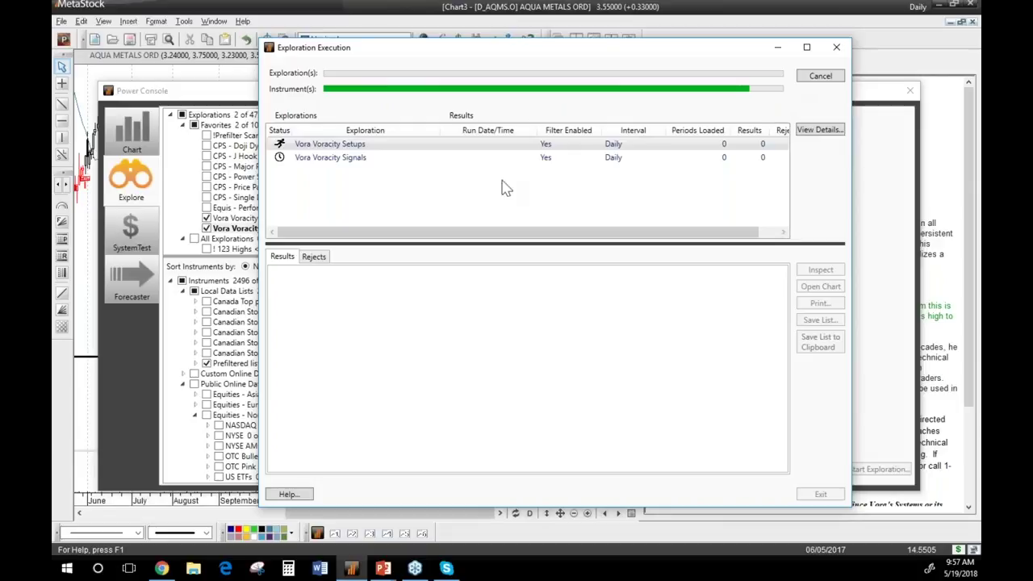
{"action": "left_click", "coordinate": [339, 157]}
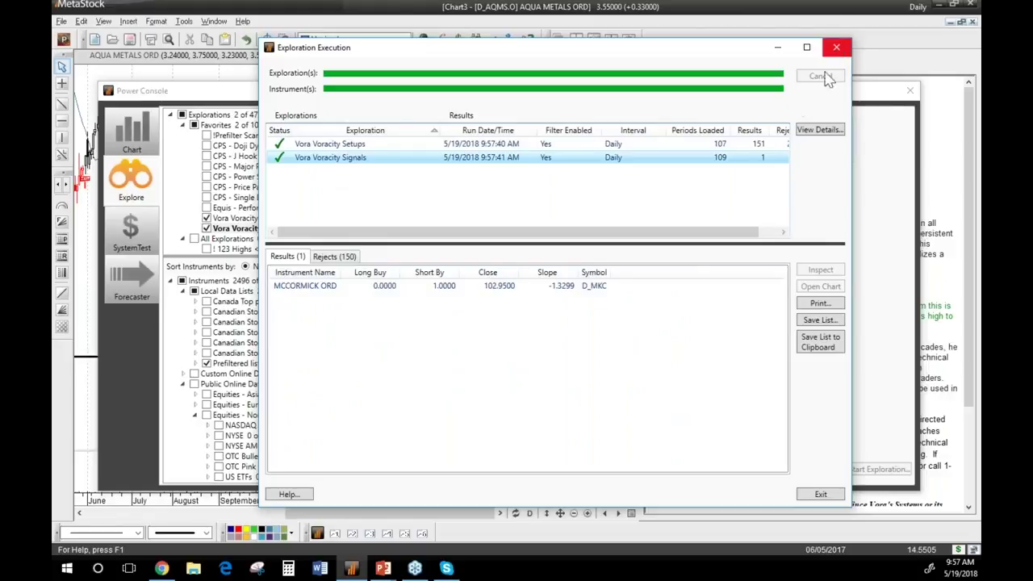
{"action": "key", "text": "Escape"}
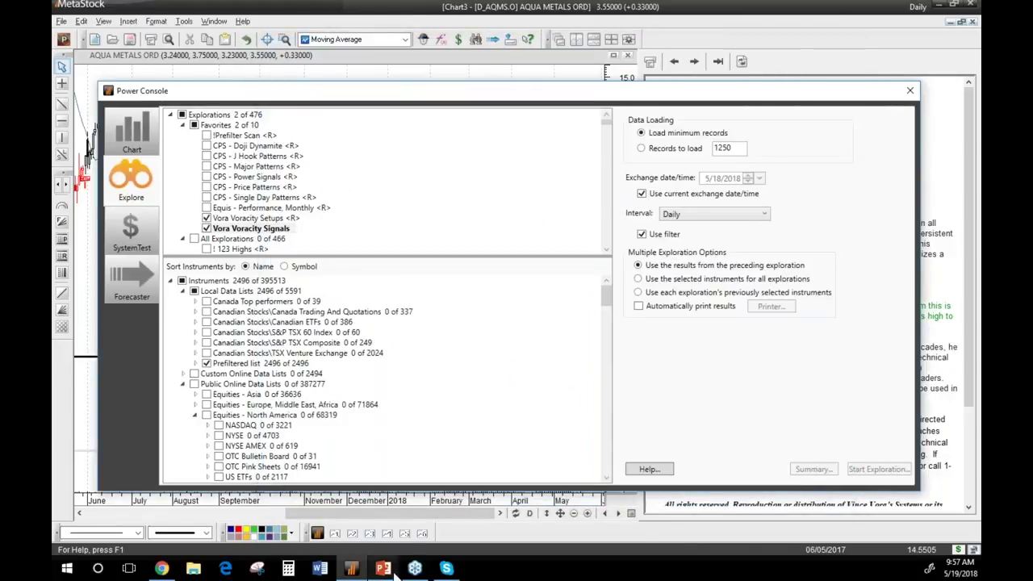
- Switch to the PowerPoint slide show and display the Includes slide
{"action": "mouse_move", "coordinate": [396, 570]}
{"action": "left_click", "coordinate": [404, 536]}
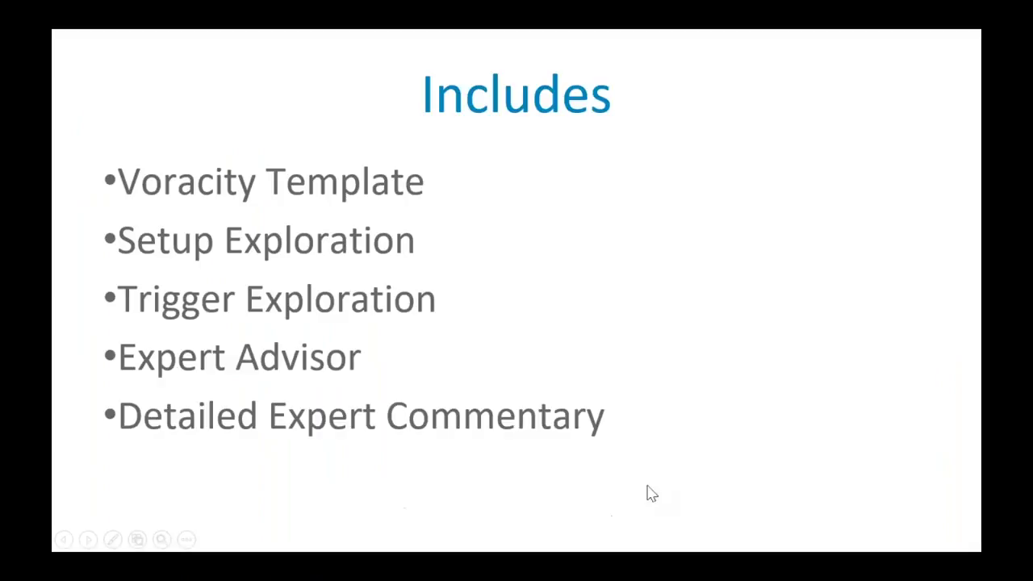
{"action": "left_click", "coordinate": [675, 413]}
{"action": "key", "text": "Left"}
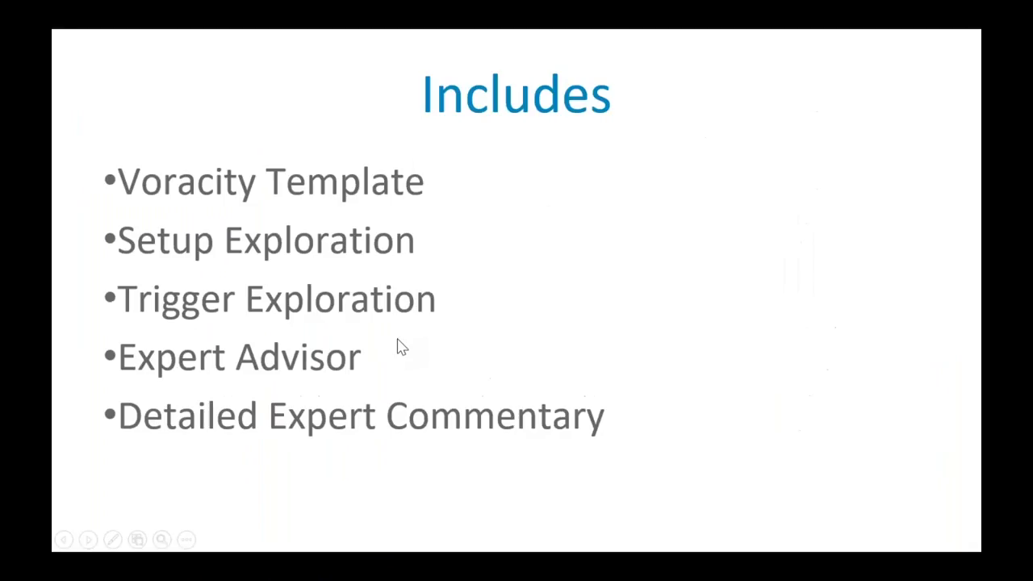